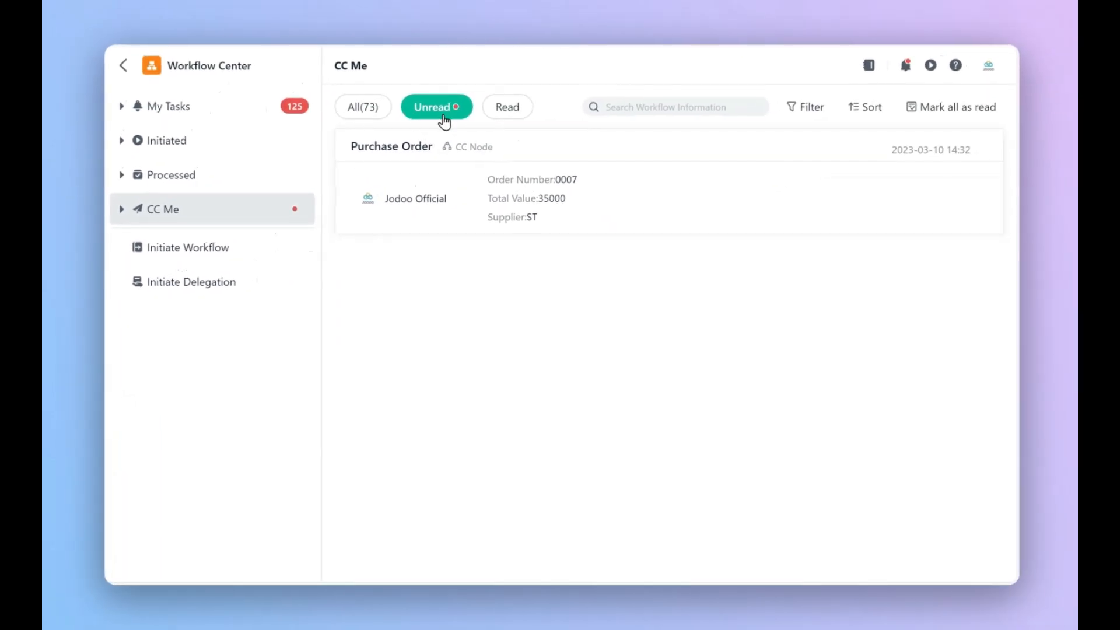
- Open the unread Purchase Order record in the CC Me list
left_click(711, 195)
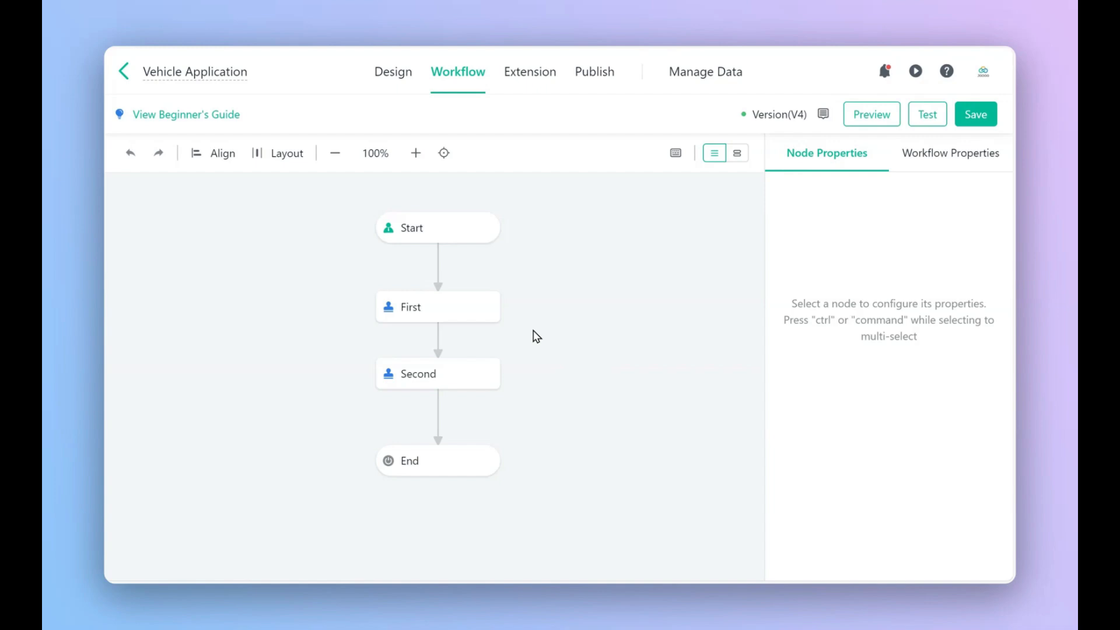
- Enable CC on the First node and open the selection of its CC members or departments
left_click(444, 314)
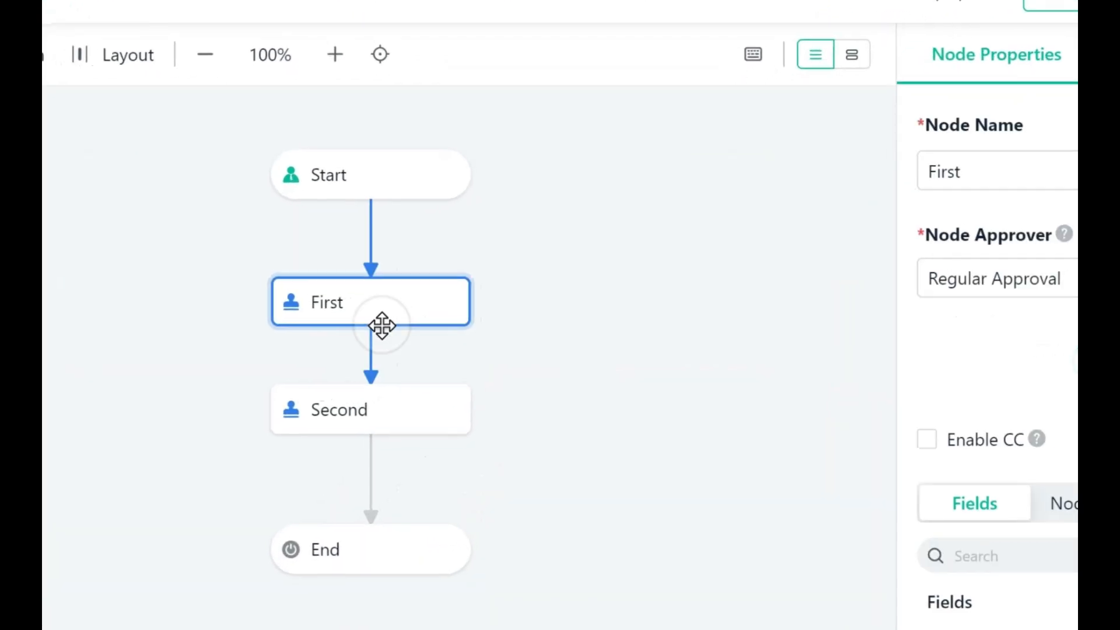
left_click(864, 437)
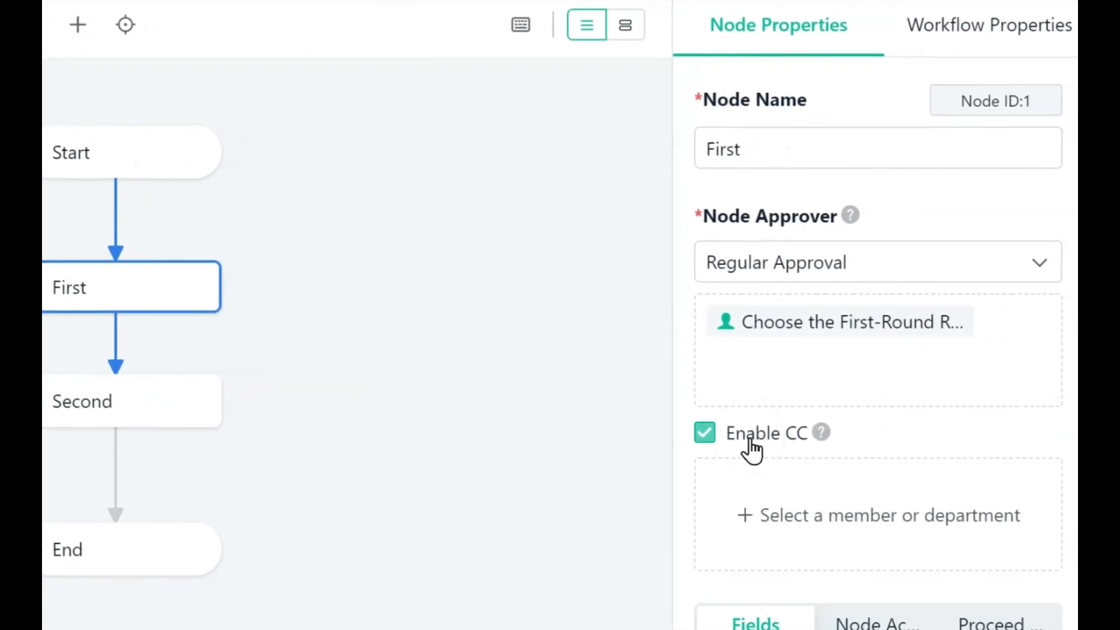
left_click(758, 516)
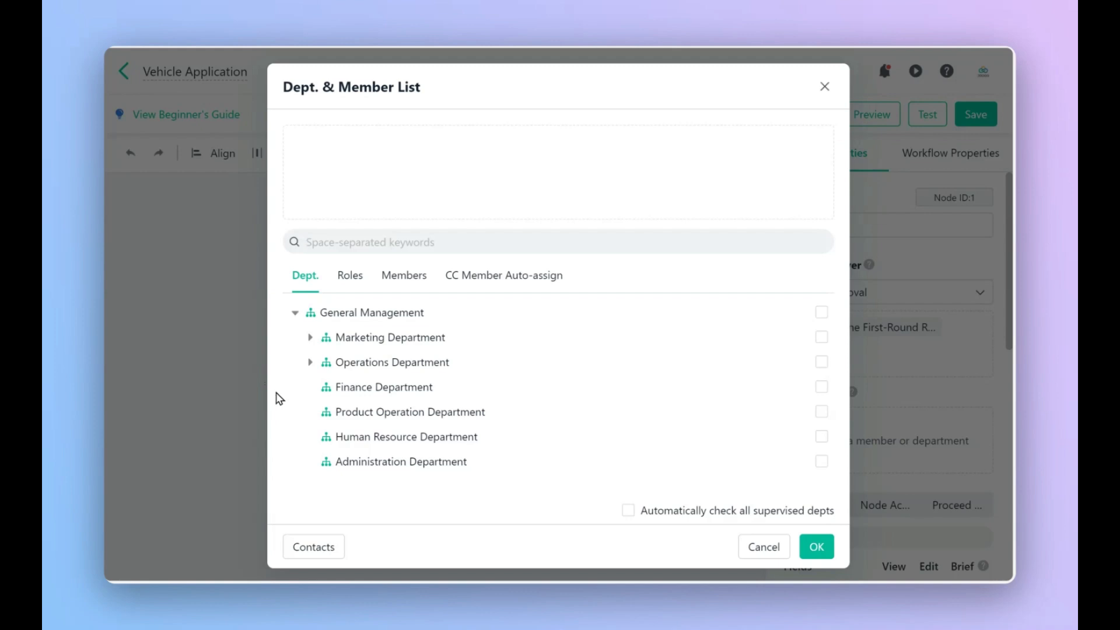
- Review the roles, members and auto-assign options available as CC recipients
left_click(349, 277)
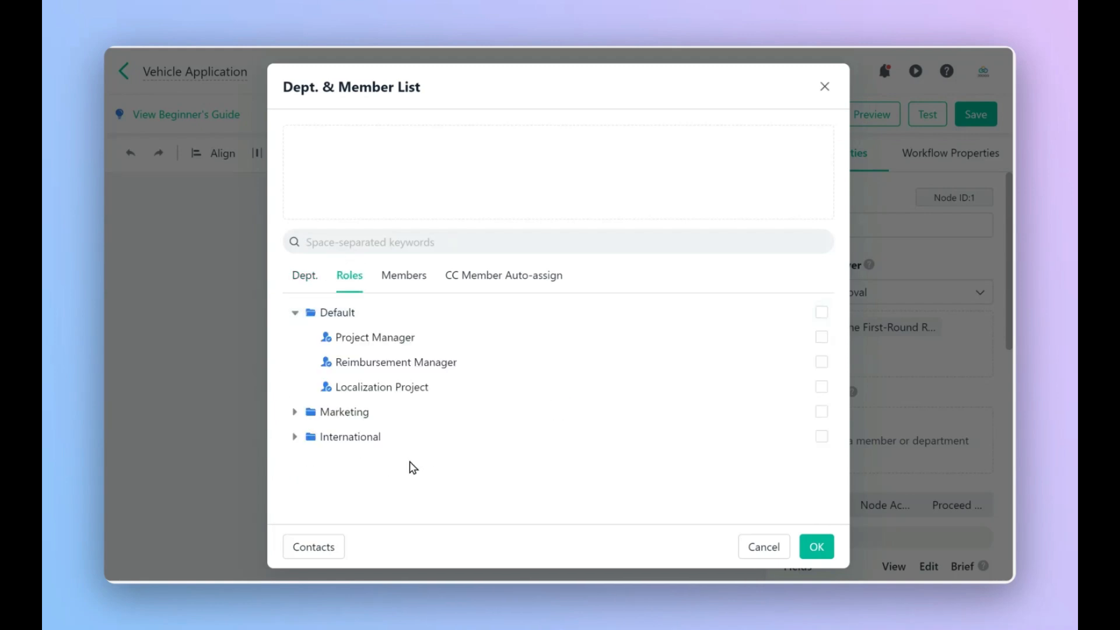
left_click(415, 285)
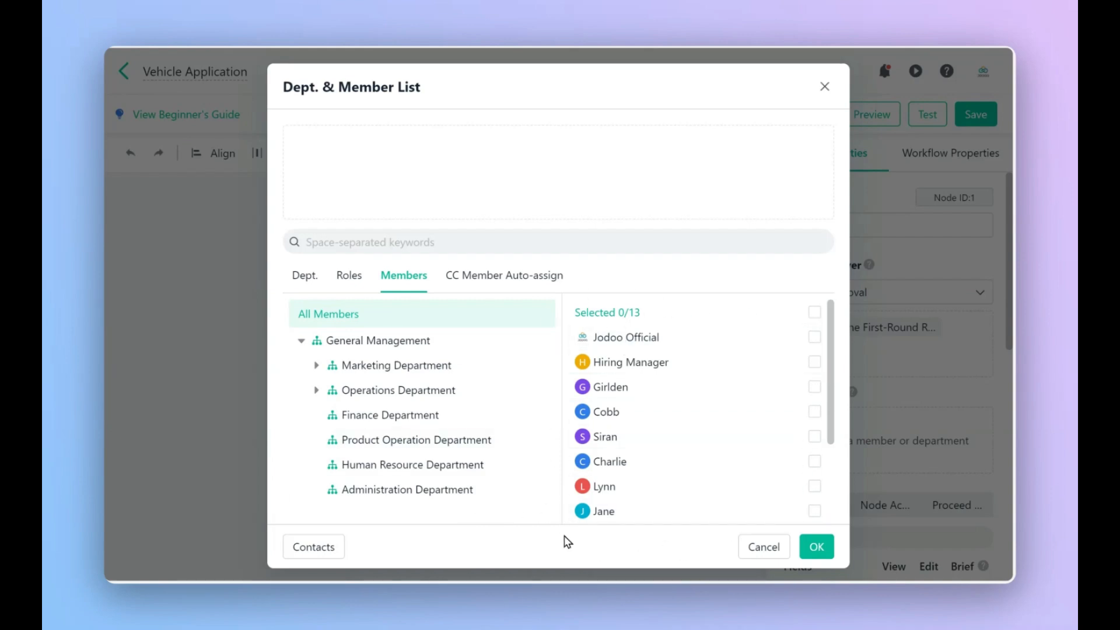
left_click(493, 285)
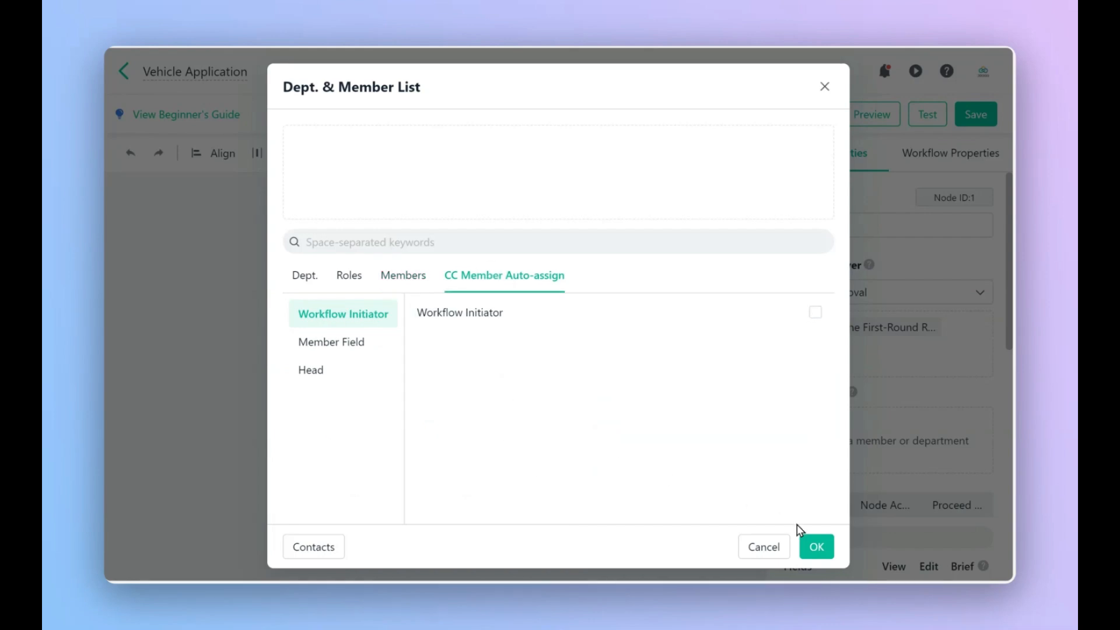
- Assign the member Jodoo Official as the First node's CC recipient and save the workflow
left_click(409, 278)
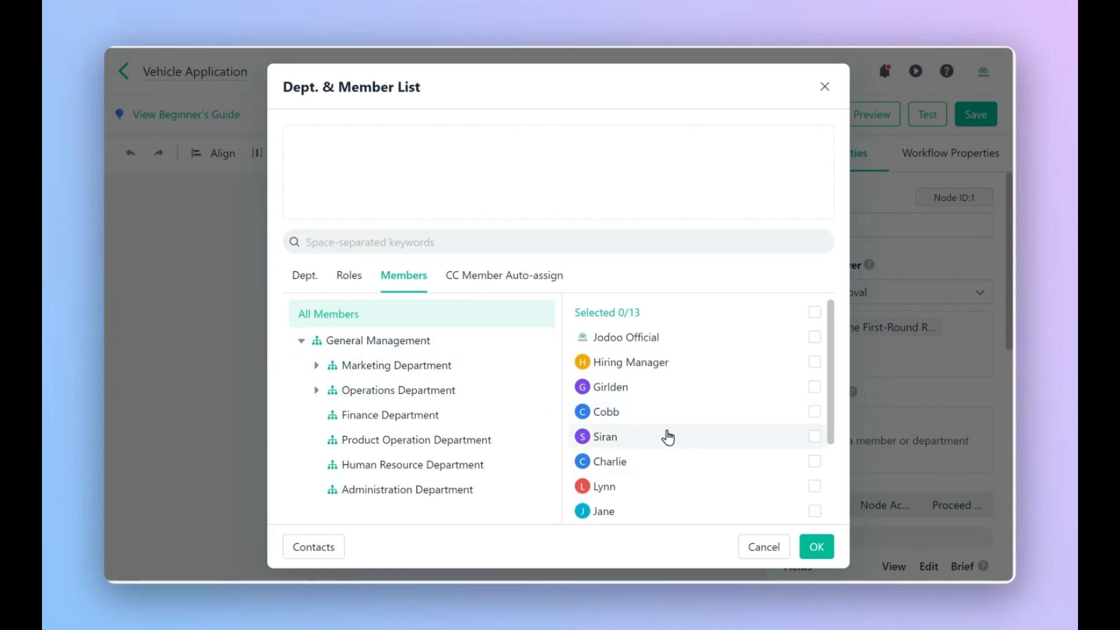
left_click(667, 339)
left_click(818, 547)
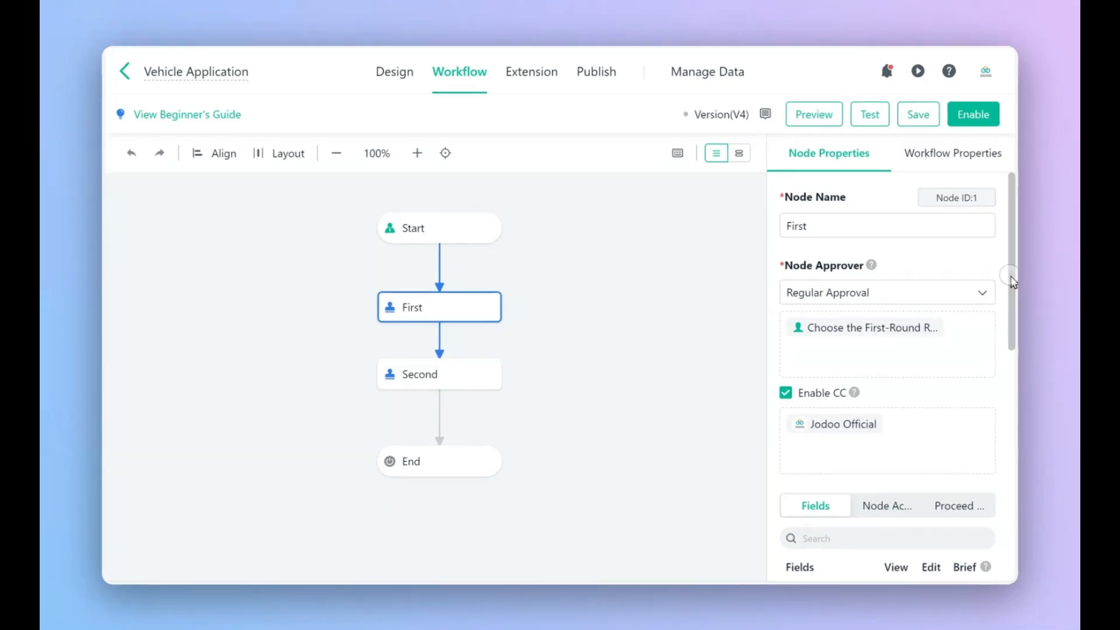
scroll(1012, 282, "down", 5)
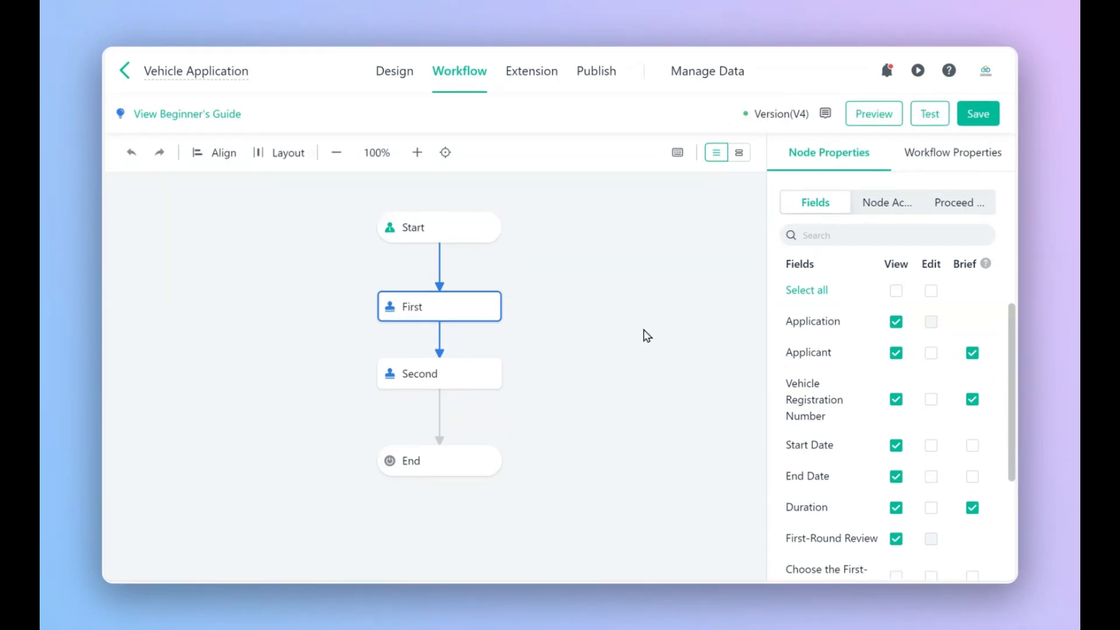
left_click(979, 113)
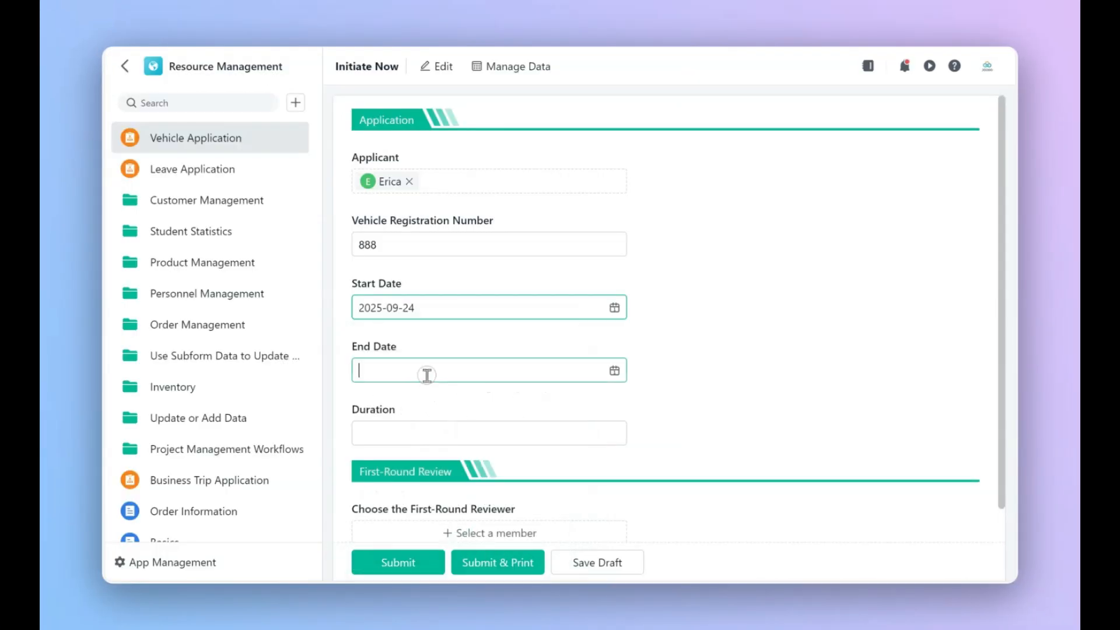
- Set the vehicle application's End Date to 2025-09-25, choose Jodoo Official as First-Round Reviewer, and submit the form
left_click(449, 371)
left_click(461, 251)
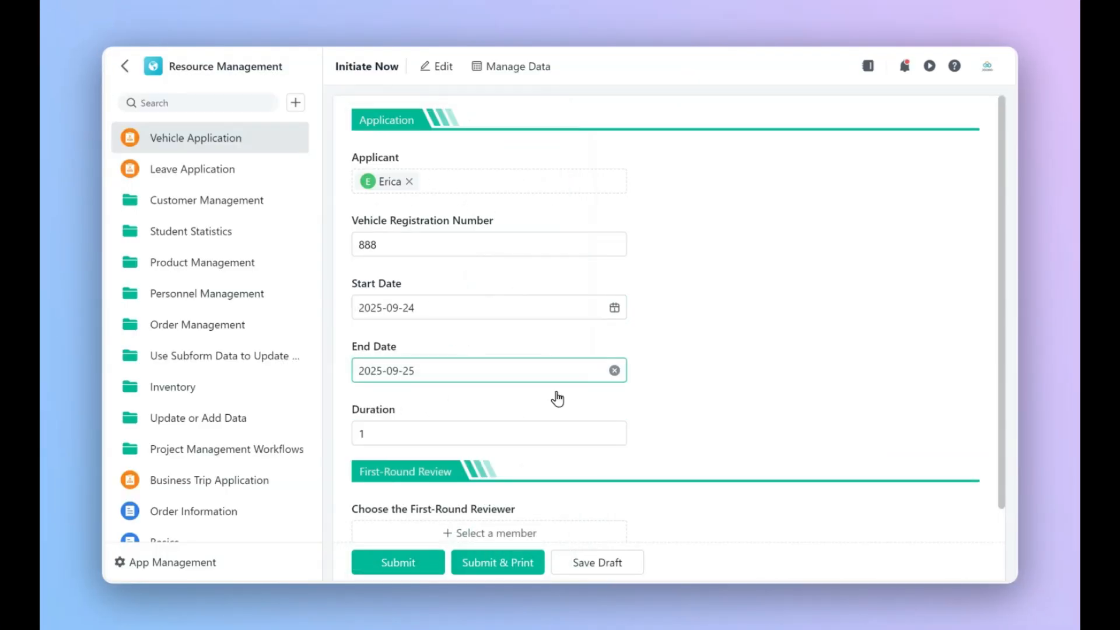
scroll(549, 420, "down", 1)
left_click(488, 497)
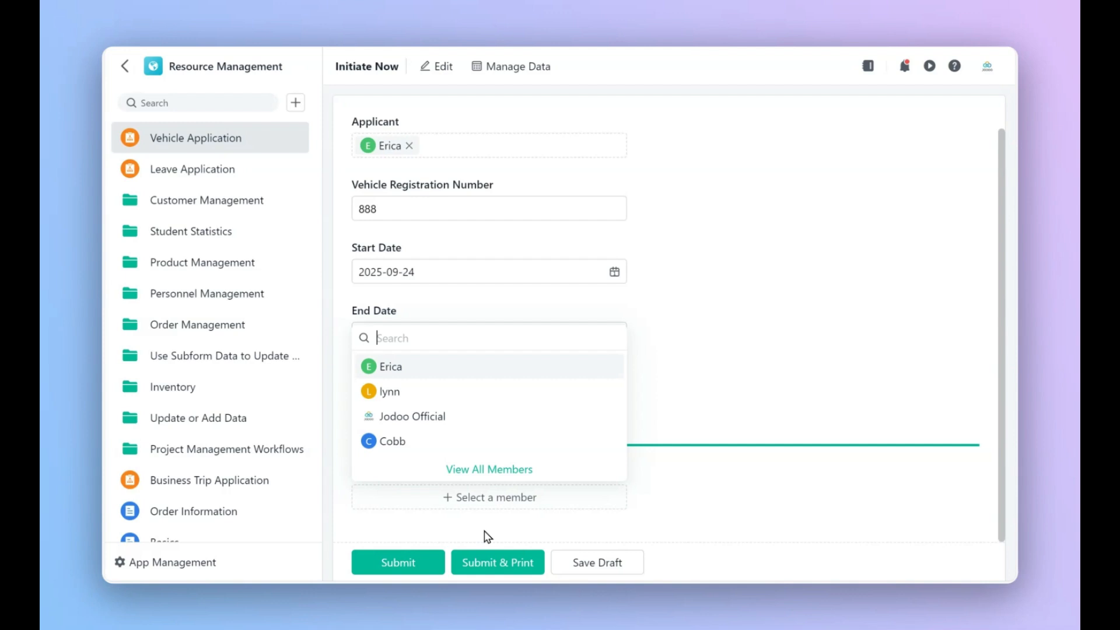
left_click(448, 419)
left_click(397, 567)
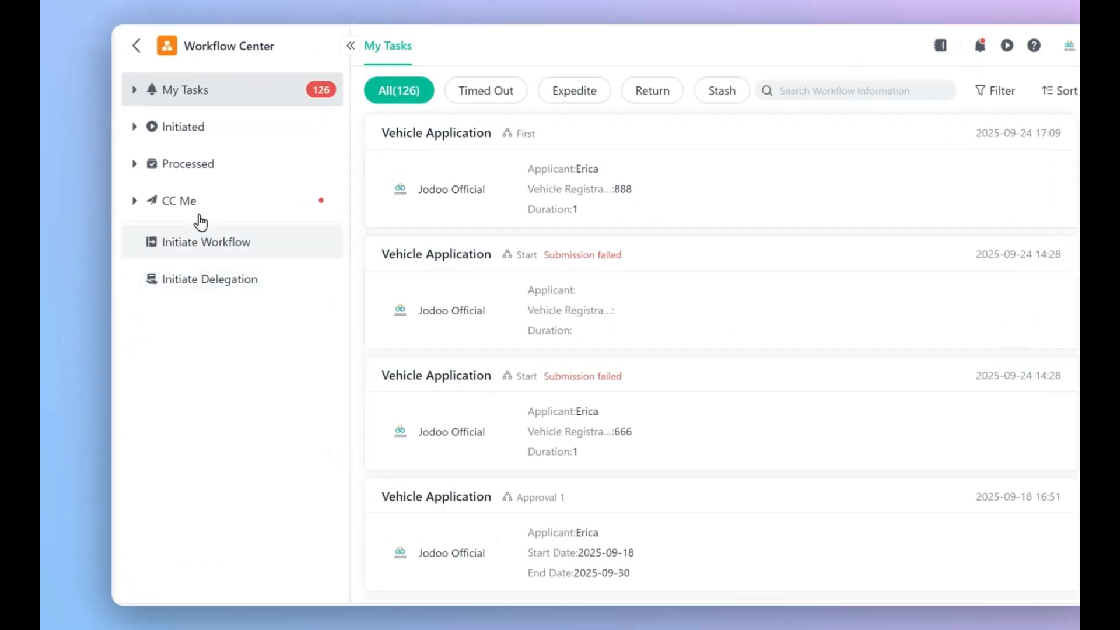
- Open the unread Vehicle Application record among the items copied to this account
left_click(174, 204)
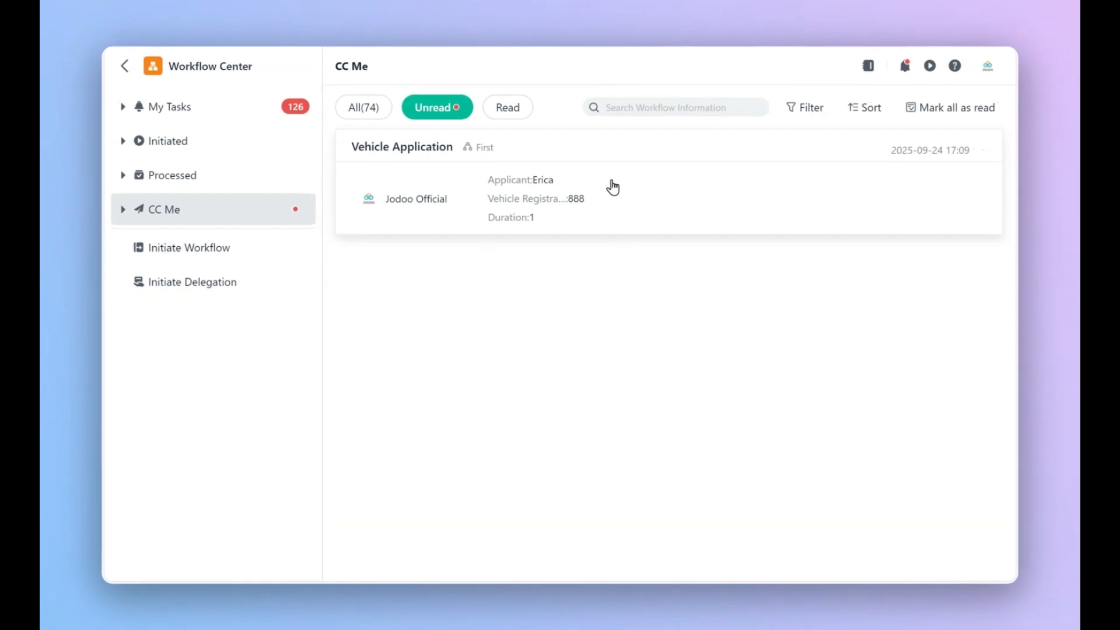
left_click(603, 220)
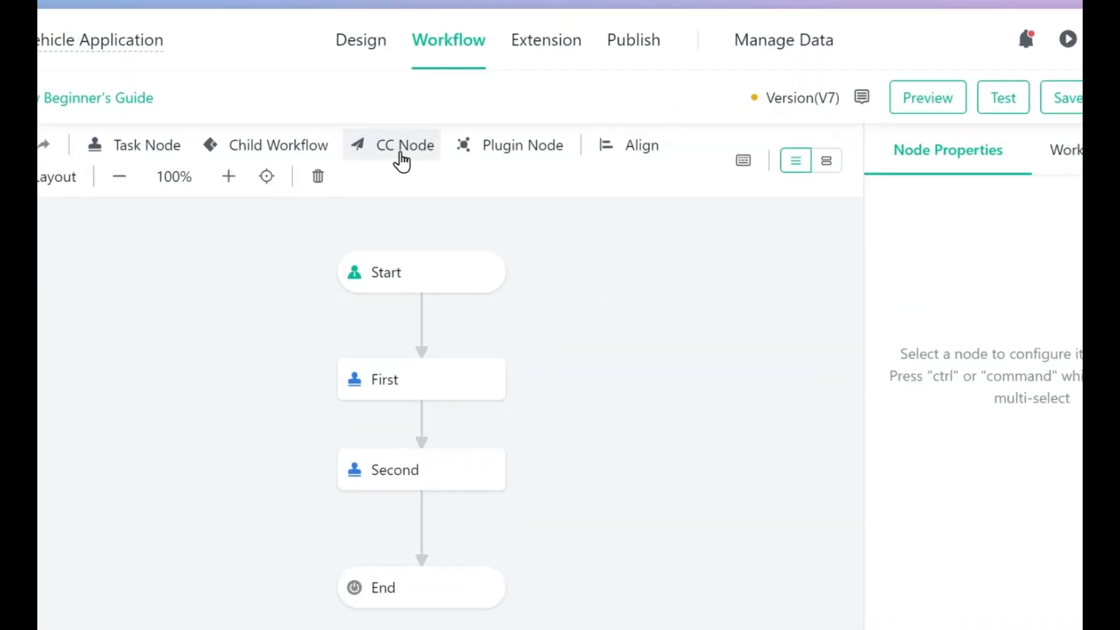
- Add a CC node beside the First node in the Vehicle Application workflow and assign Jodoo Official as its CC member
left_click_drag(424, 153, 717, 430)
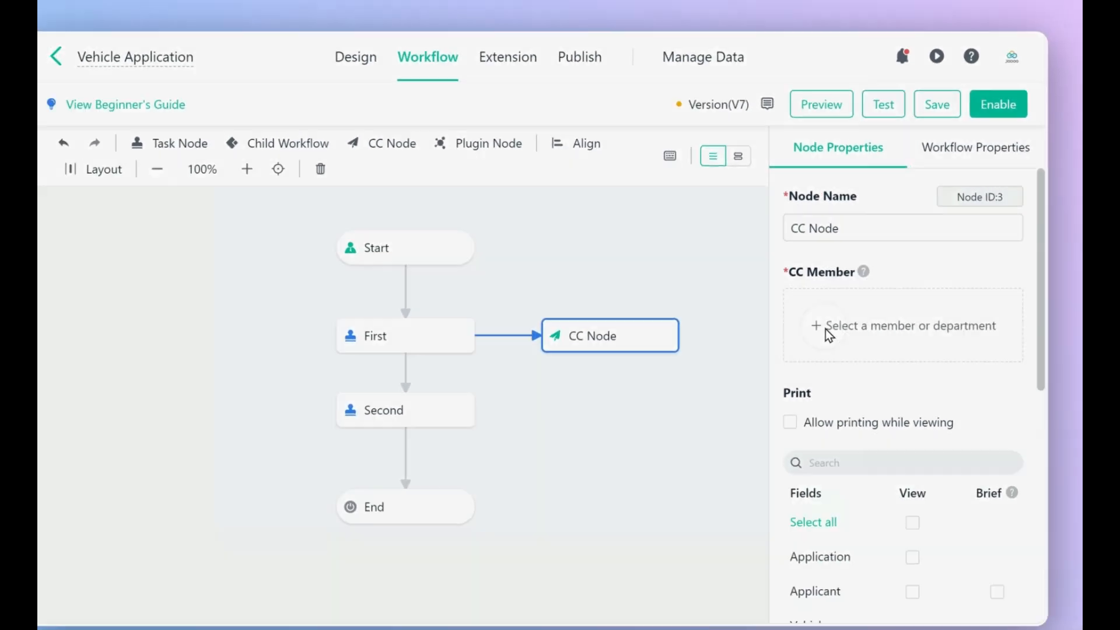
left_click(823, 330)
left_click(408, 279)
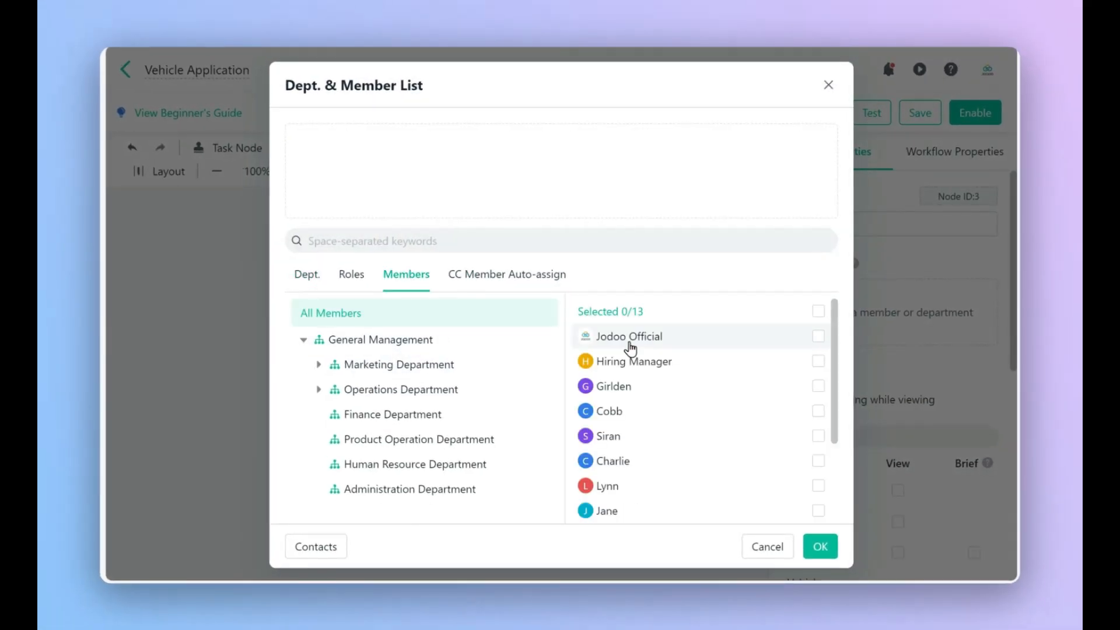
left_click(664, 340)
left_click(817, 546)
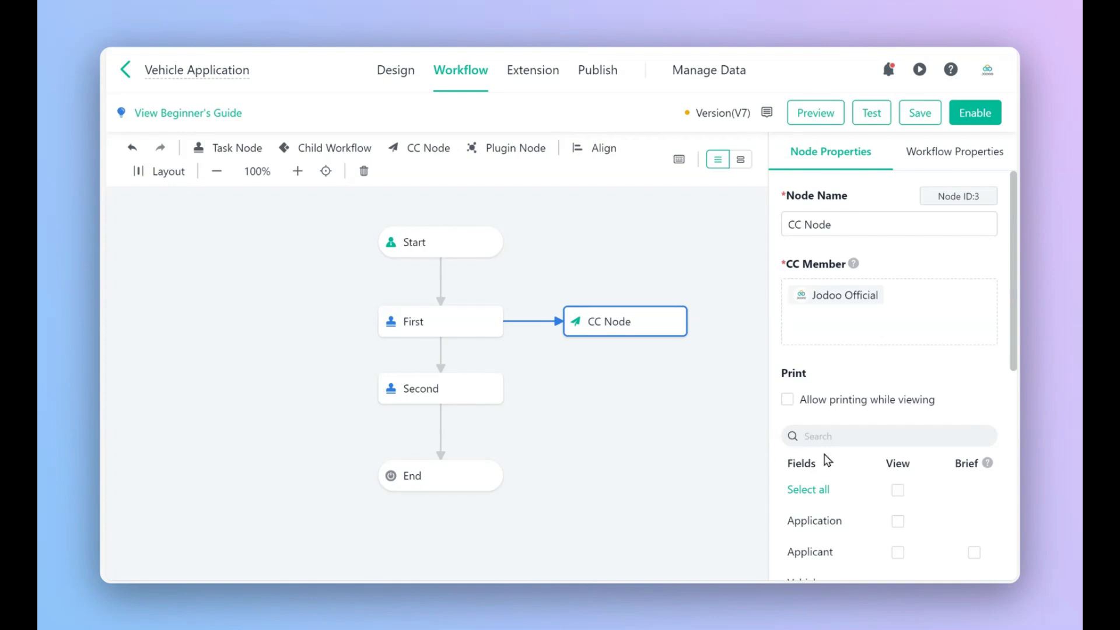
- Allow printing while viewing on the CC node and make Application, Applicant, Vehicle Registration Number, Start Date, End Date and Duration viewable
scroll(852, 467, "down", 2)
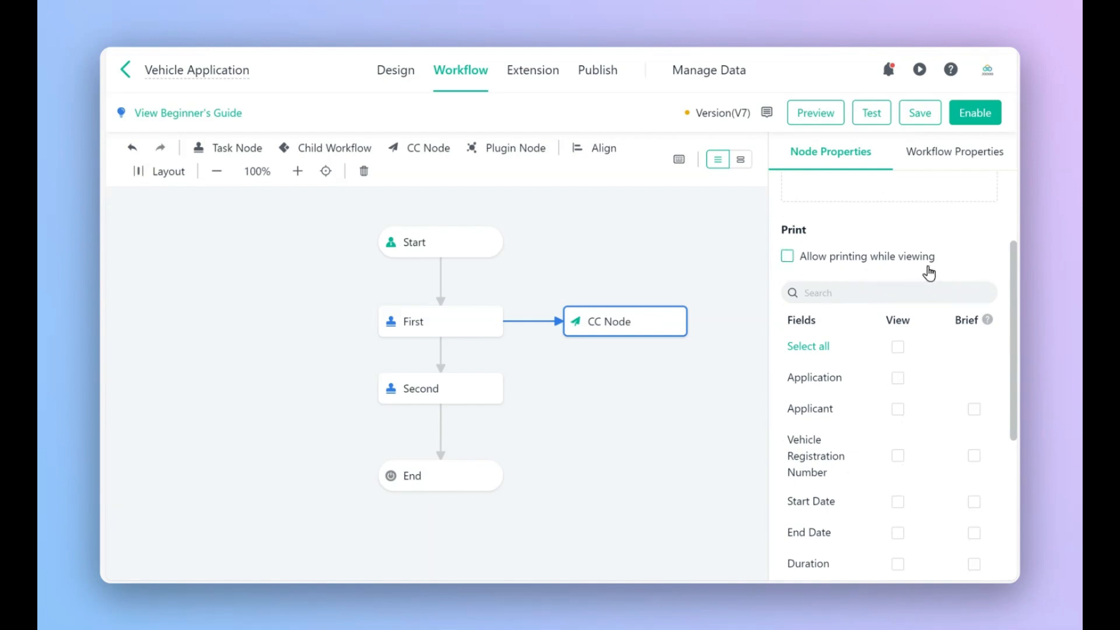
left_click(786, 257)
scroll(870, 439, "down", 3)
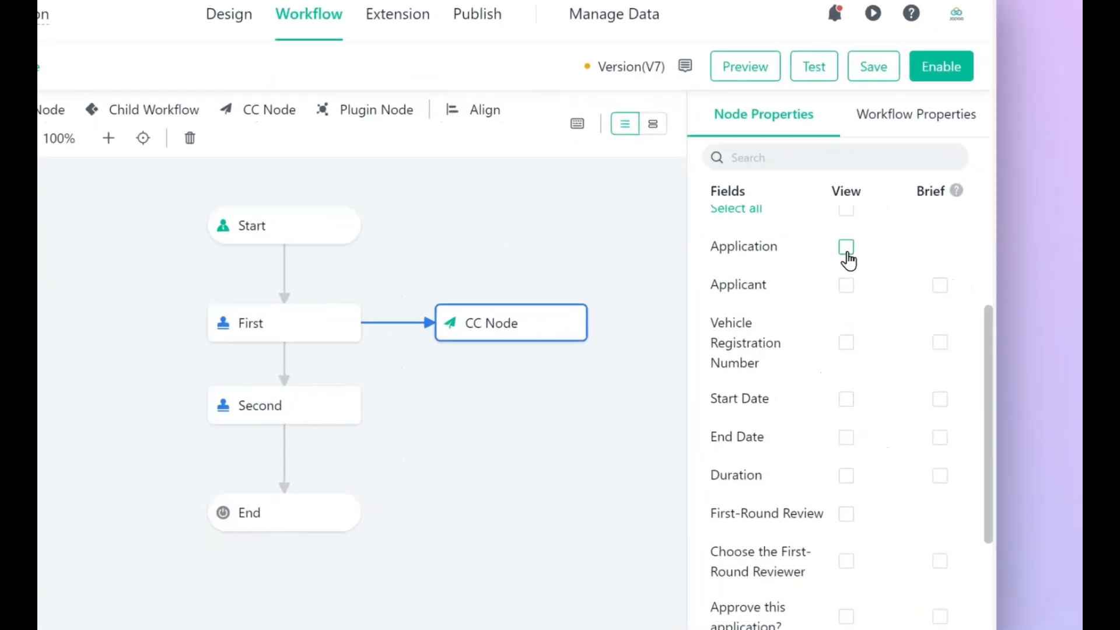
left_click(898, 259)
left_click(898, 290)
left_click(898, 337)
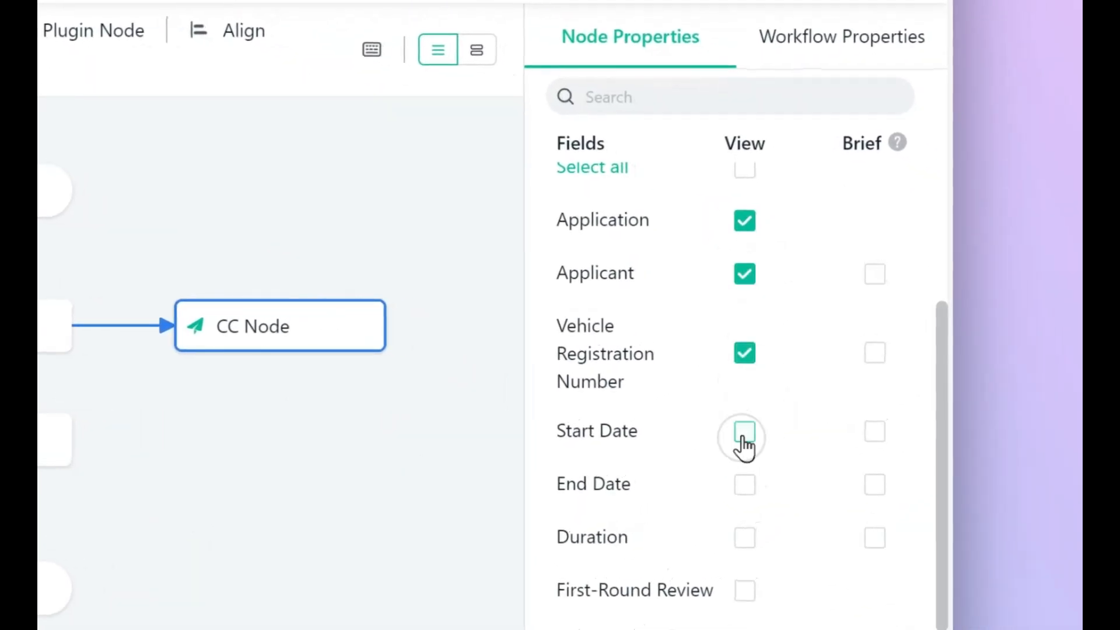
left_click(744, 433)
left_click(745, 486)
left_click(744, 538)
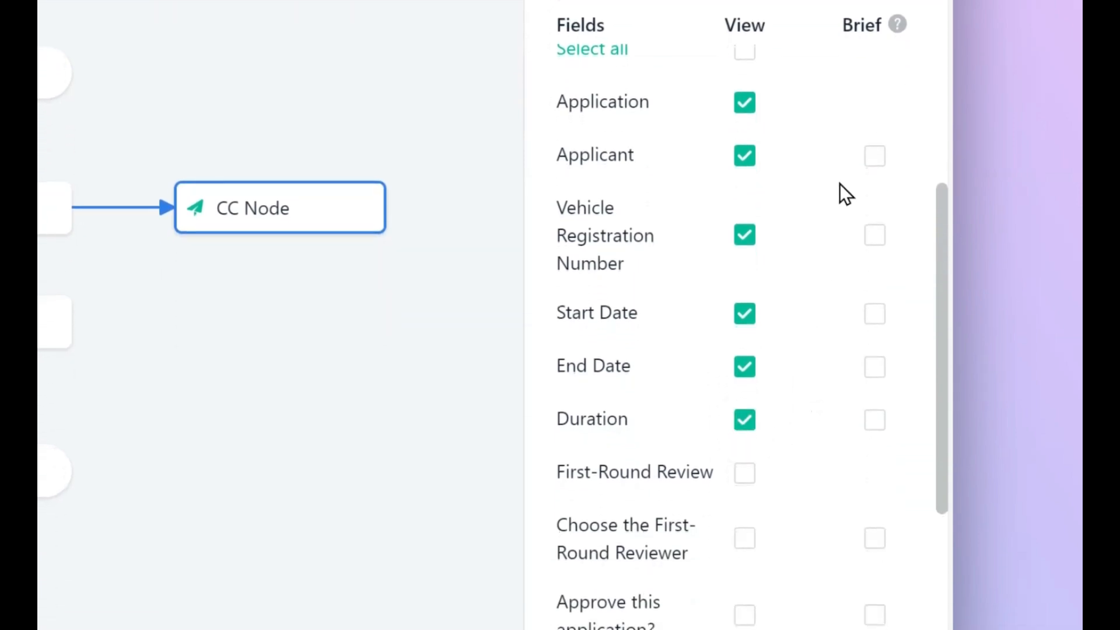
- Include Applicant, Vehicle Registration Number and Duration in the CC node's brief and save the workflow
left_click(873, 157)
left_click(875, 421)
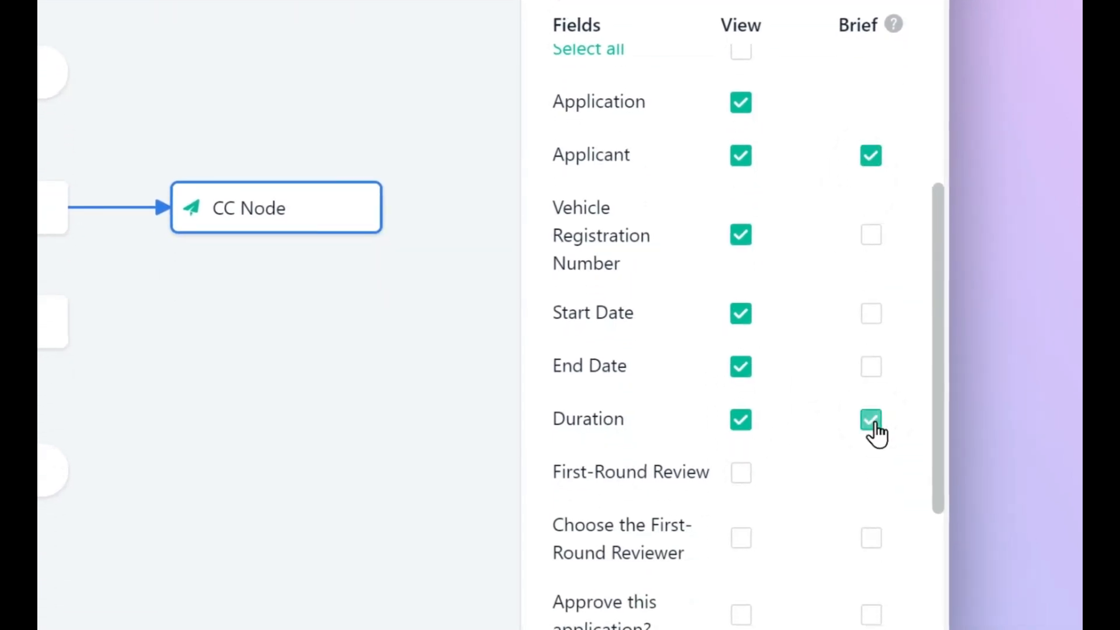
left_click(871, 235)
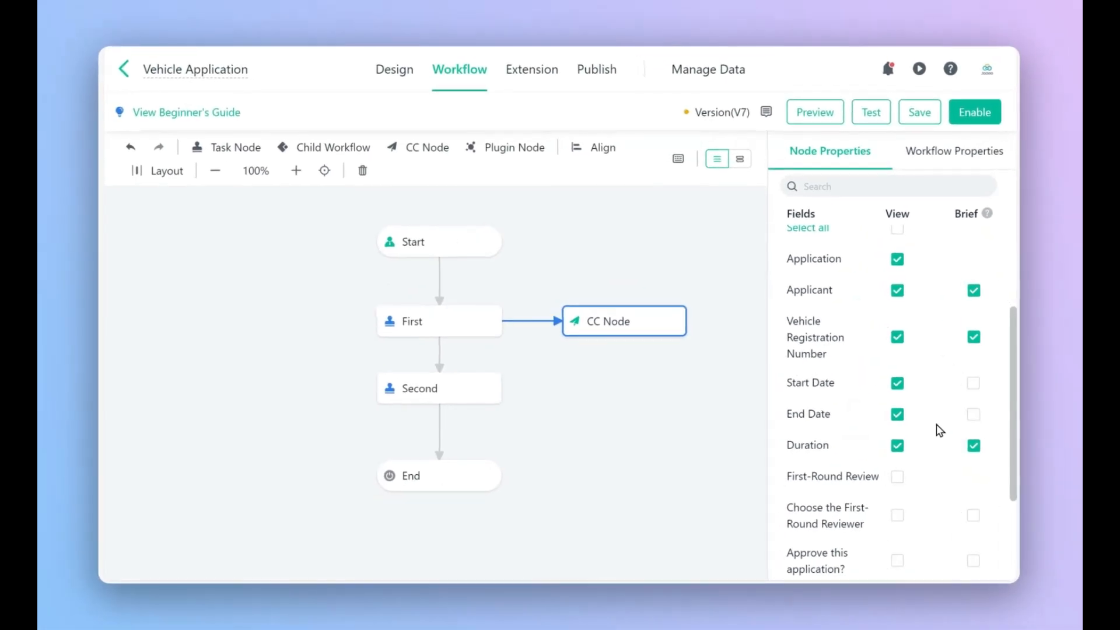
left_click(920, 113)
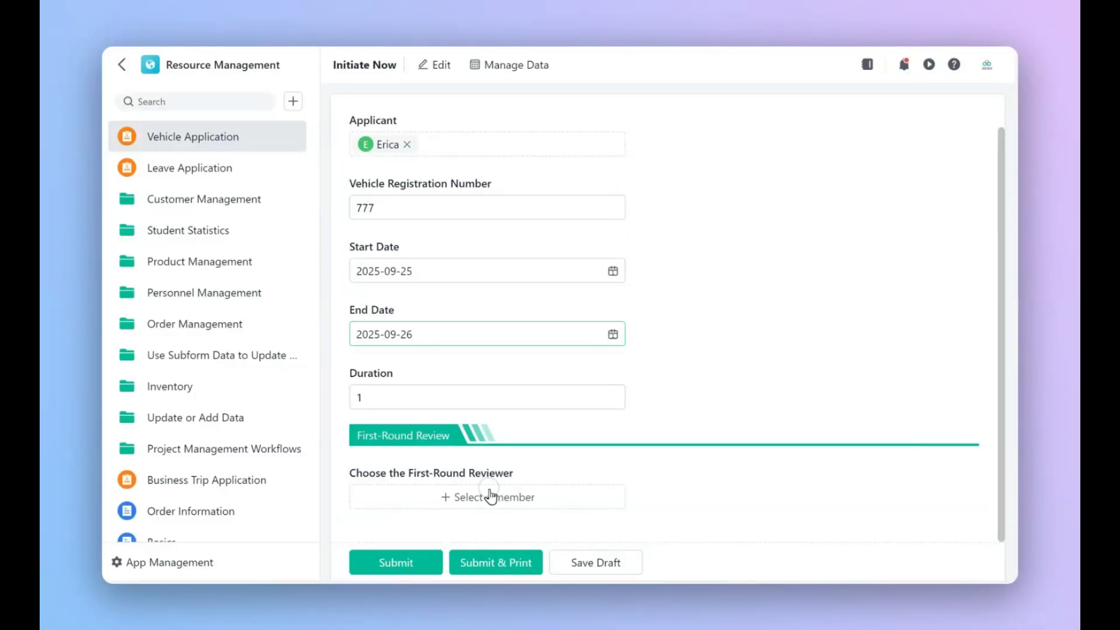
- Choose Jodoo Official as First-Round Reviewer on the new vehicle application and submit it
left_click(490, 497)
left_click(466, 404)
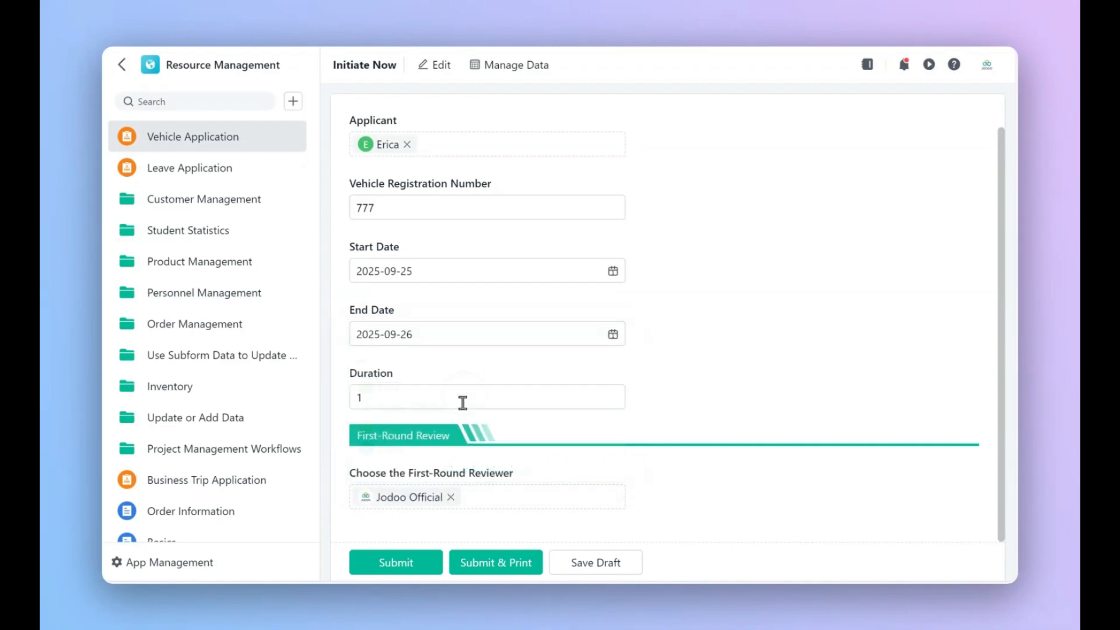
left_click(415, 565)
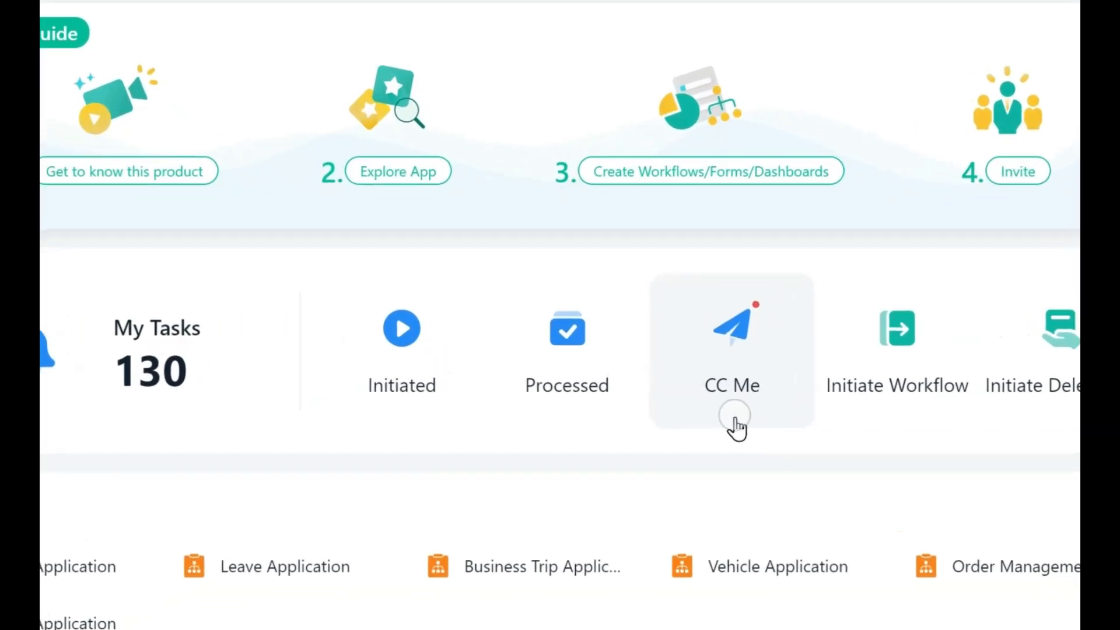
- Open the unread Vehicle Application under CC Me and review its fields down to the Second-Round Review section
left_click(692, 386)
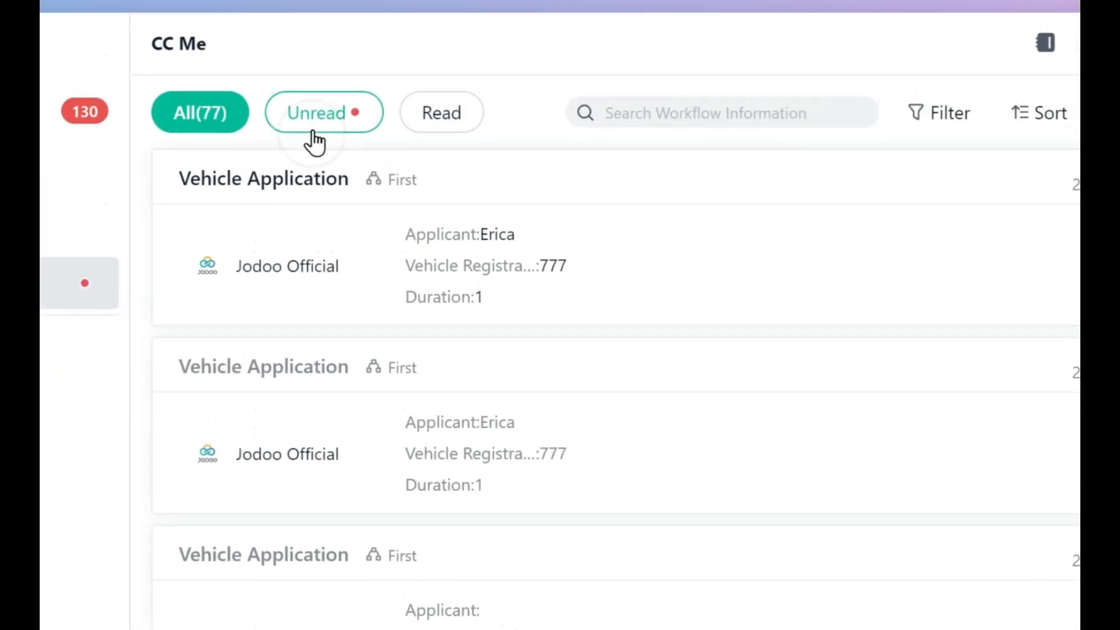
left_click(314, 130)
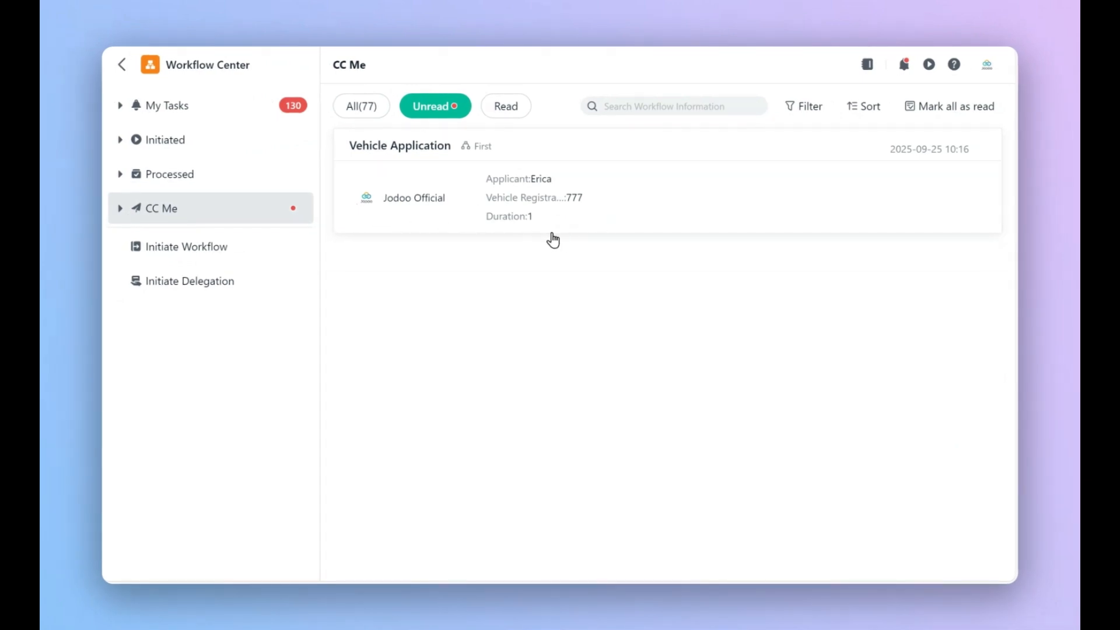
left_click(556, 233)
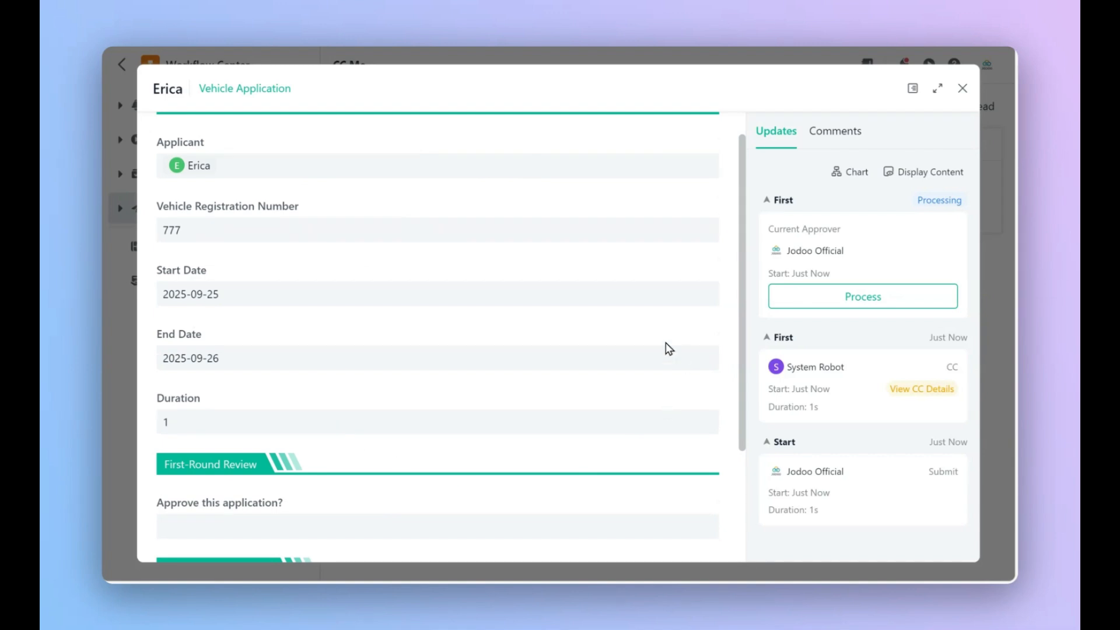
scroll(651, 413, "down", 3)
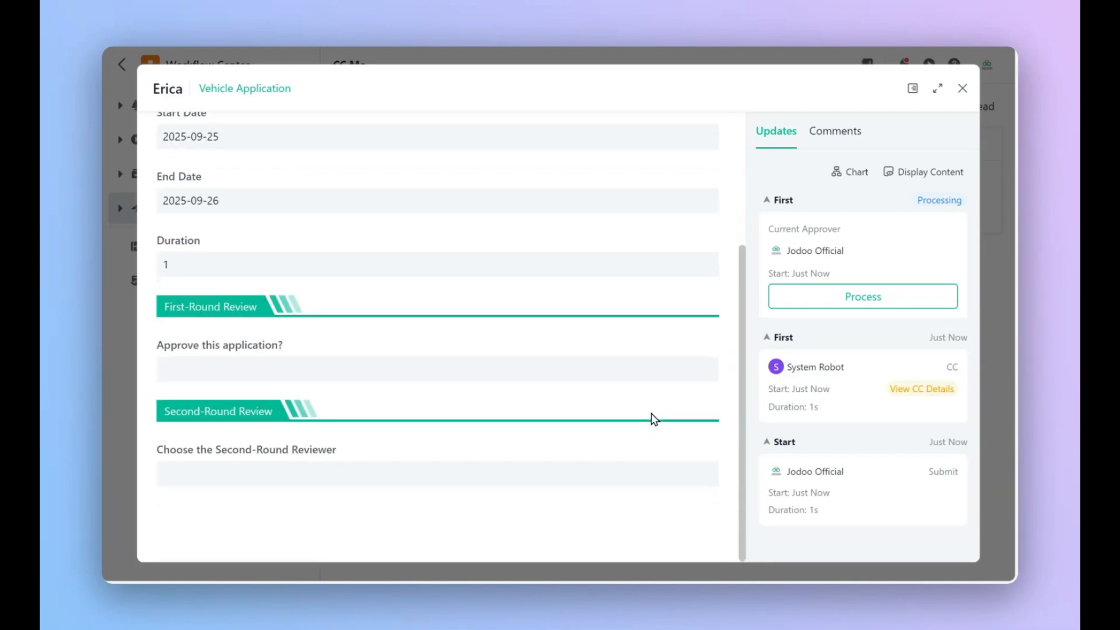